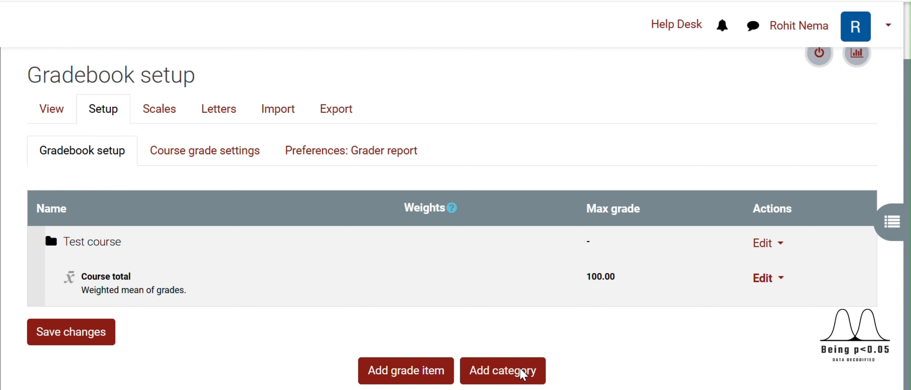
Step: Start a new grade category in the gradebook setup and name it Continuous Assessment
left_click(520, 368)
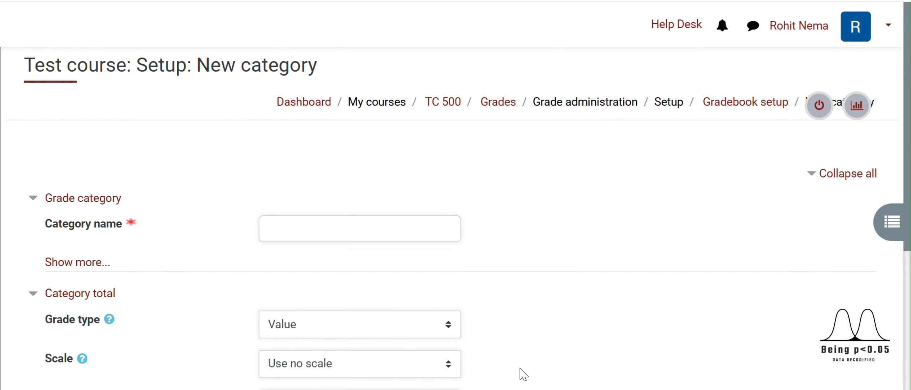
left_click(422, 228)
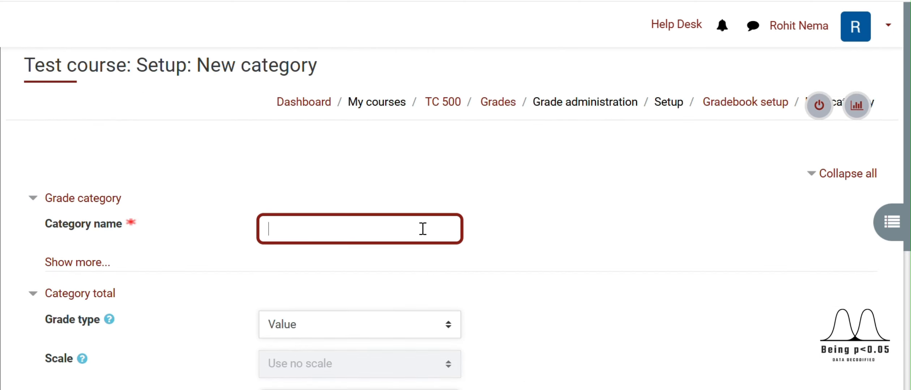
type("Continuous")
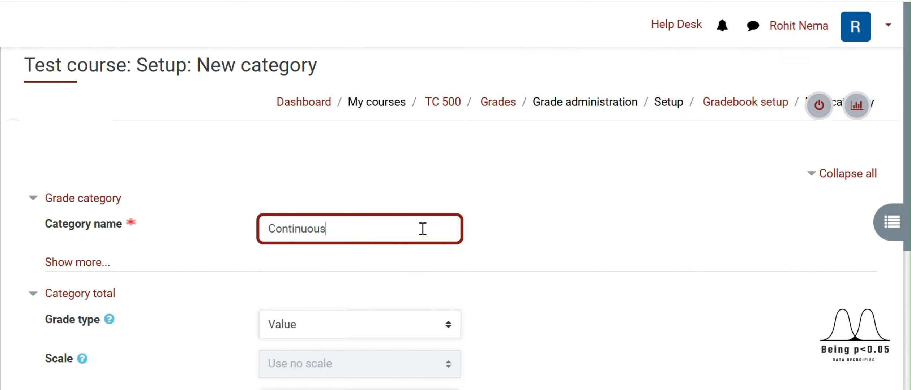
type(" Assessment")
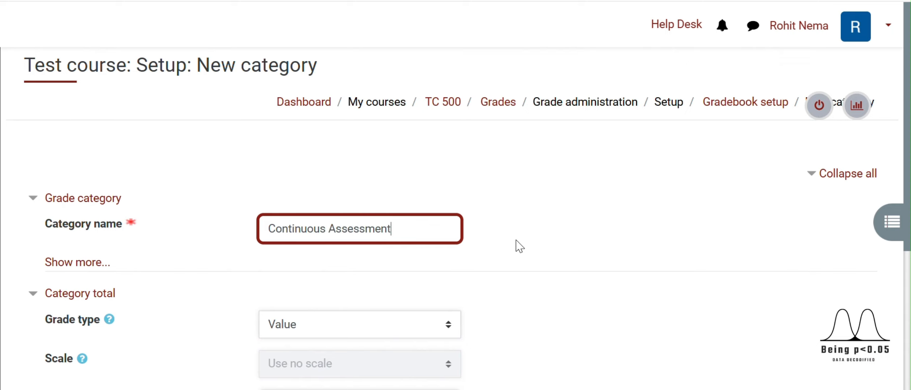
left_click(583, 255)
scroll(583, 255, "down", 2)
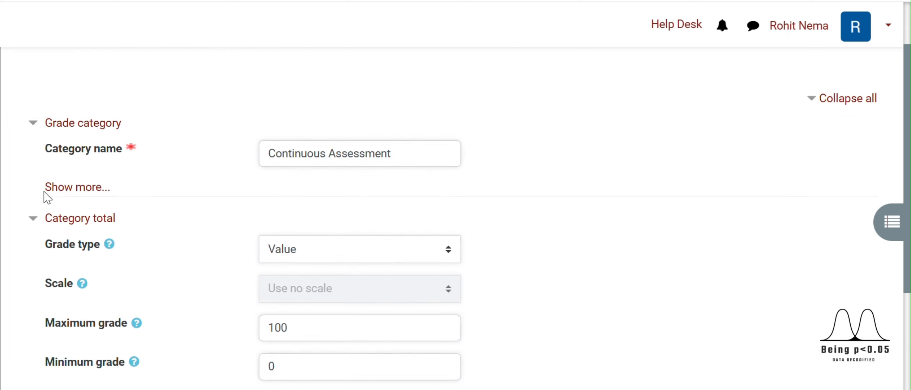
Step: Expand the additional grade category options and keep the aggregation at Weighted mean of grades
left_click(73, 188)
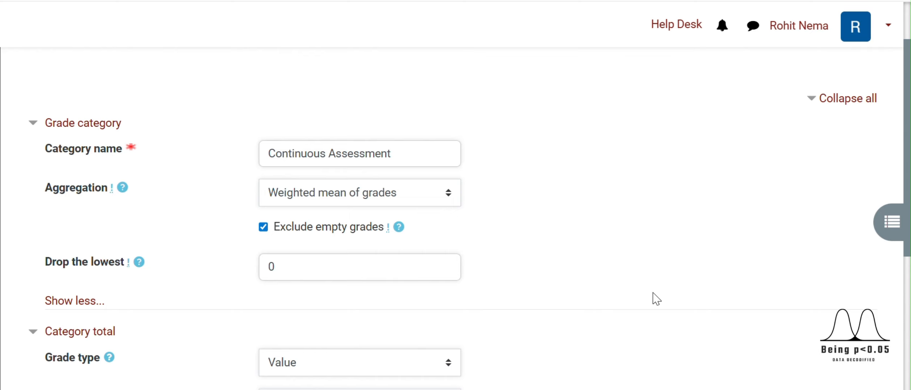
scroll(541, 244, "up", 2)
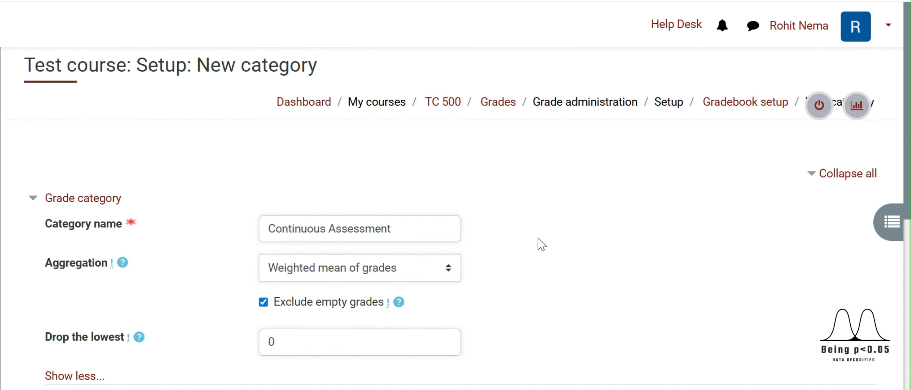
scroll(541, 244, "down", 2)
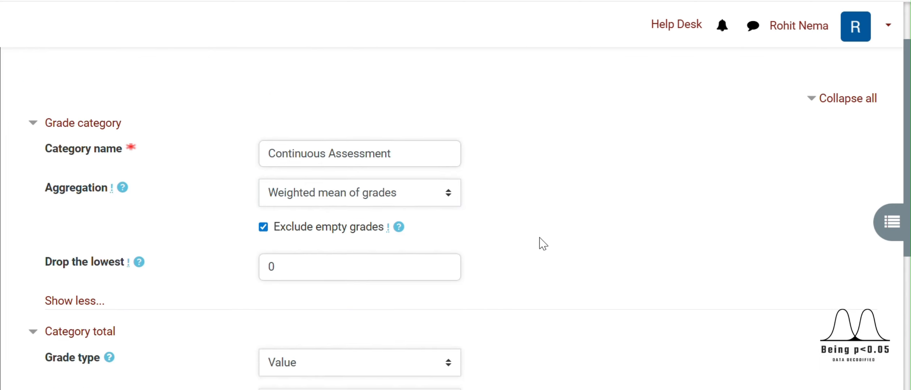
scroll(543, 244, "down", 2)
scroll(502, 236, "up", 2)
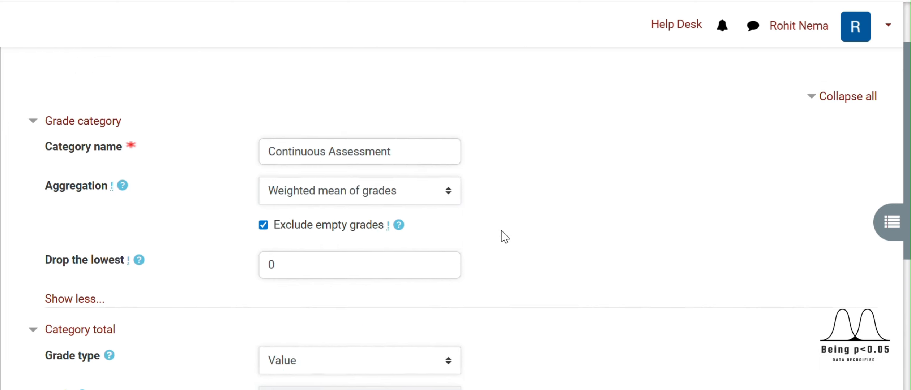
left_click(330, 197)
left_click(308, 238)
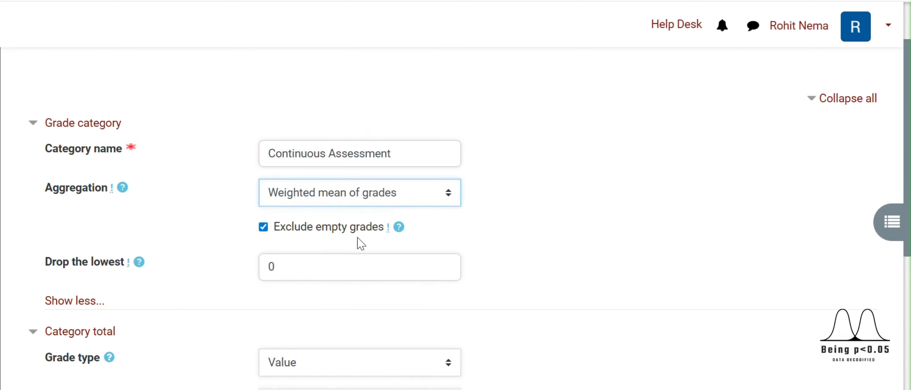
left_click(407, 199)
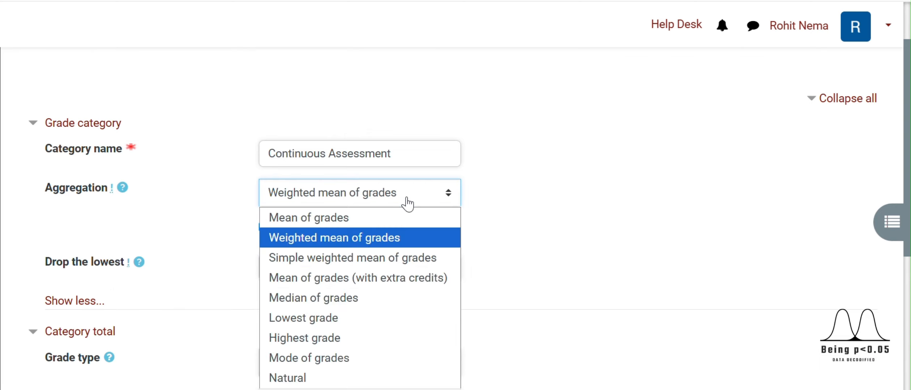
left_click(595, 215)
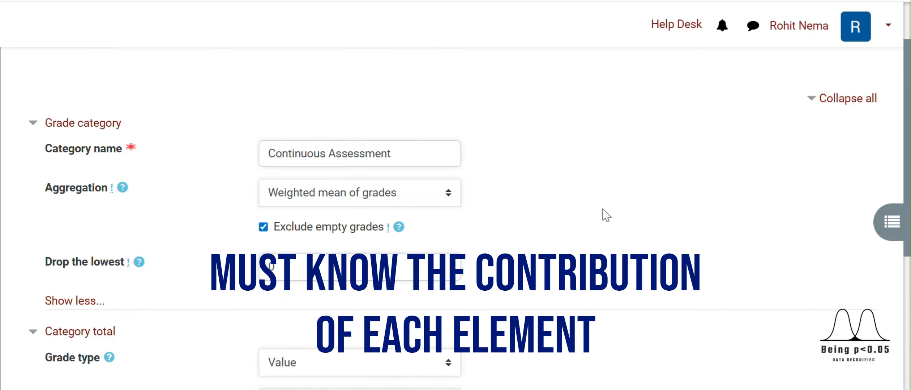
Step: Switch Exclude empty grades off and back on for the Continuous Assessment category
scroll(602, 209, "up", 1)
scroll(602, 209, "up", 2)
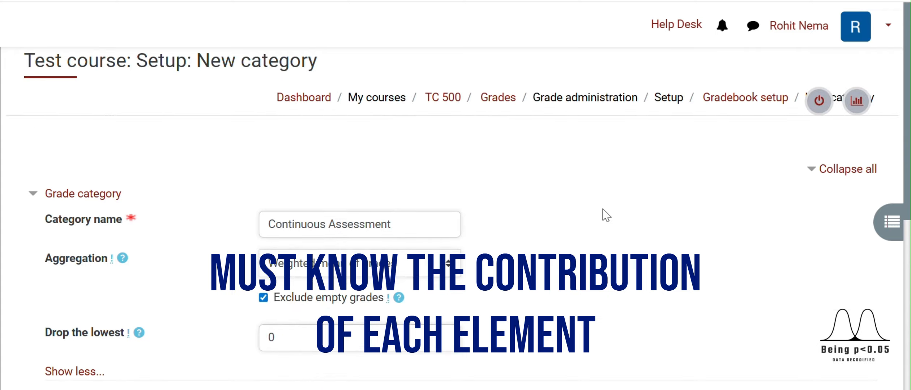
scroll(606, 216, "down", 2)
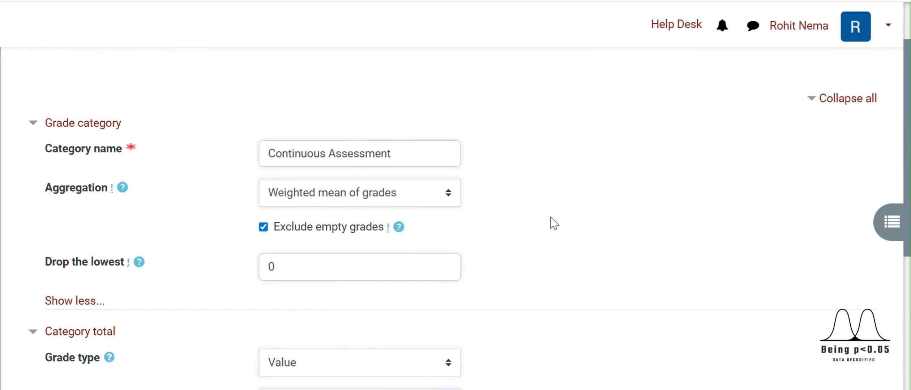
scroll(529, 224, "down", 1)
scroll(532, 231, "down", 2)
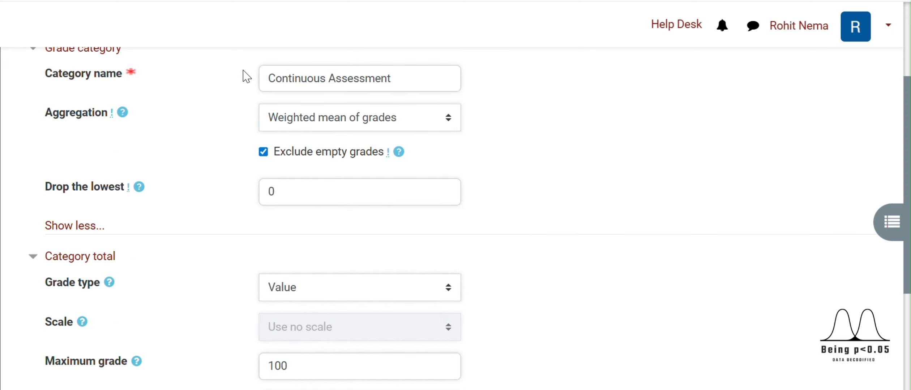
scroll(523, 273, "up", 2)
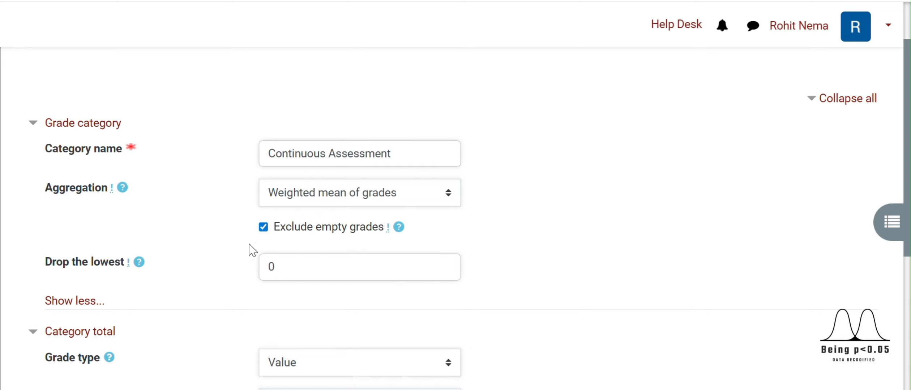
left_click(263, 228)
left_click(264, 228)
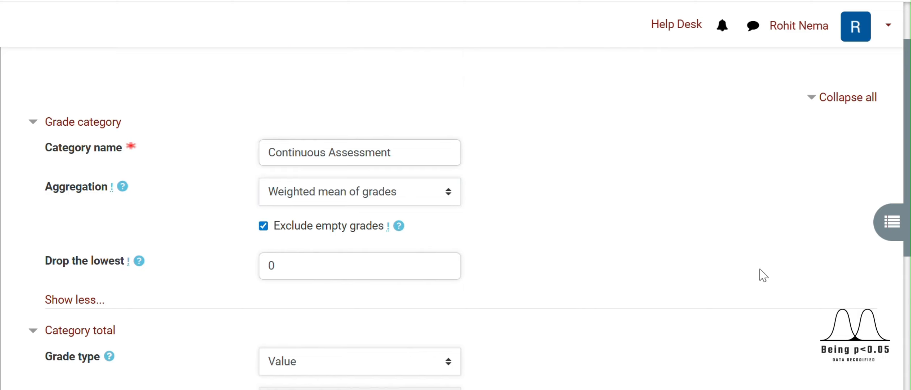
Step: Keep the category total's grade type as Value and set its maximum grade to 40
scroll(760, 272, "down", 4)
left_click(304, 224)
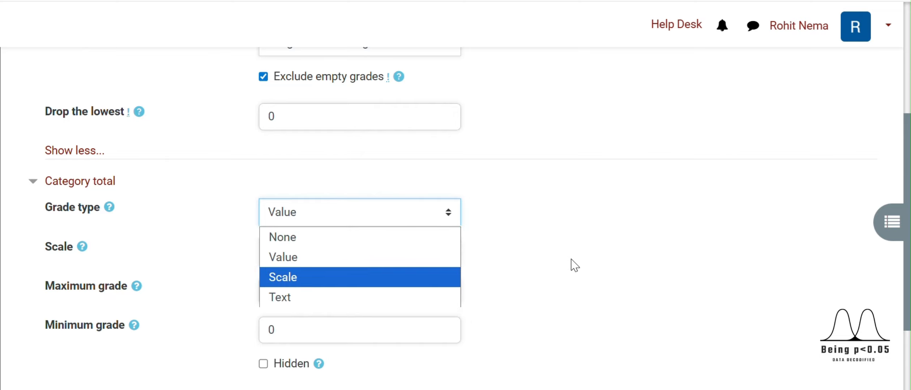
left_click(589, 262)
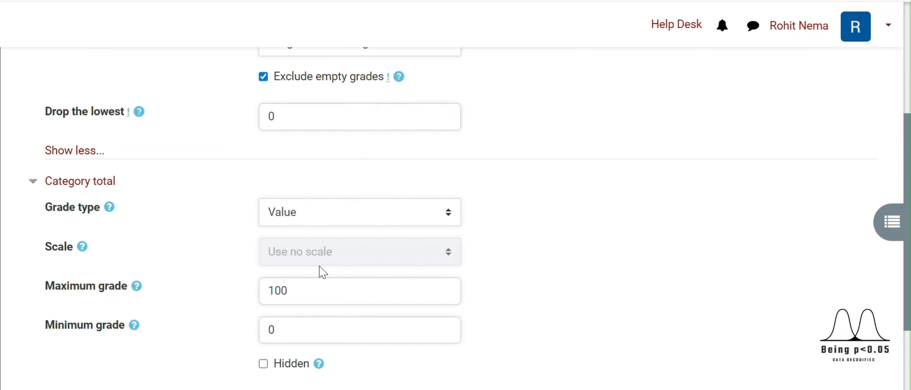
scroll(276, 280, "down", 2)
left_click(305, 215)
double_click(291, 219)
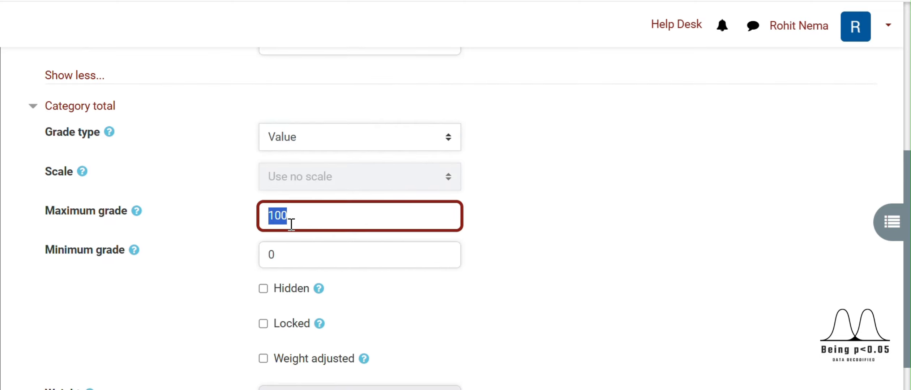
scroll(536, 252, "up", 2)
scroll(536, 251, "down", 2)
type("40")
left_click(536, 251)
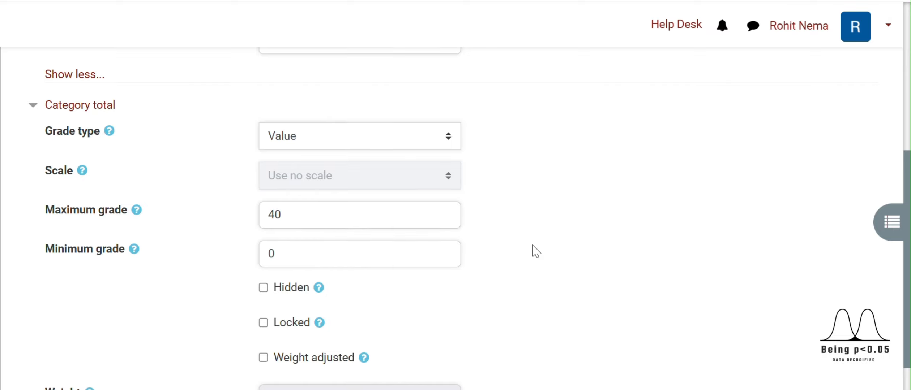
Step: Enable Weight adjusted for the category total and set its weight to 40
scroll(536, 251, "down", 2)
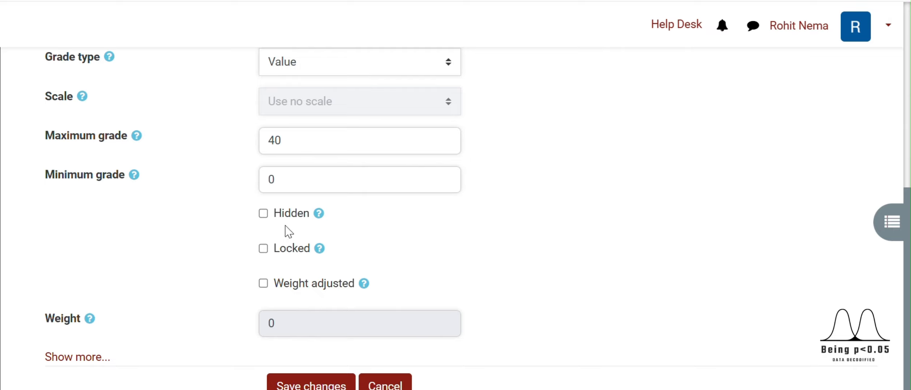
scroll(586, 242, "up", 2)
scroll(598, 242, "down", 2)
scroll(578, 245, "down", 2)
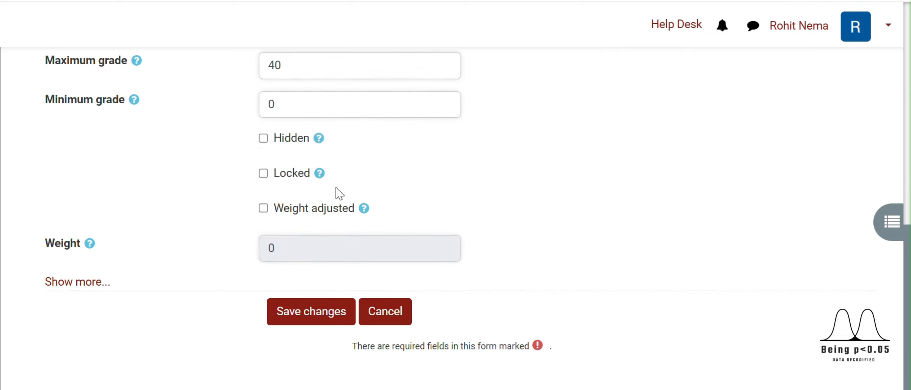
scroll(307, 182, "up", 2)
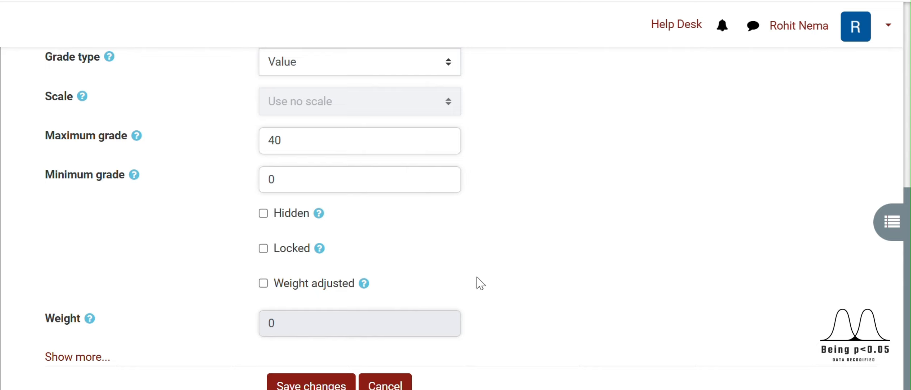
left_click(263, 283)
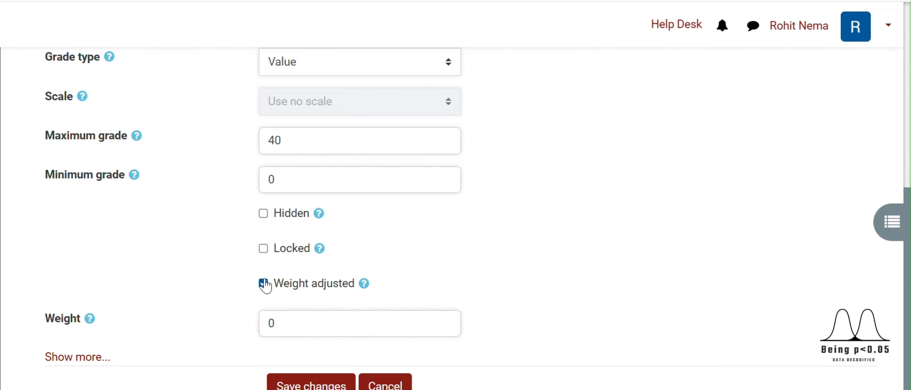
scroll(451, 334, "down", 2)
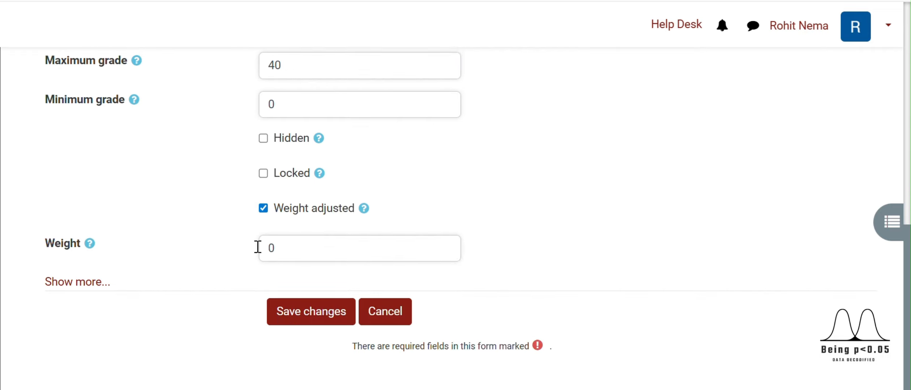
left_click_drag(323, 254, 262, 249)
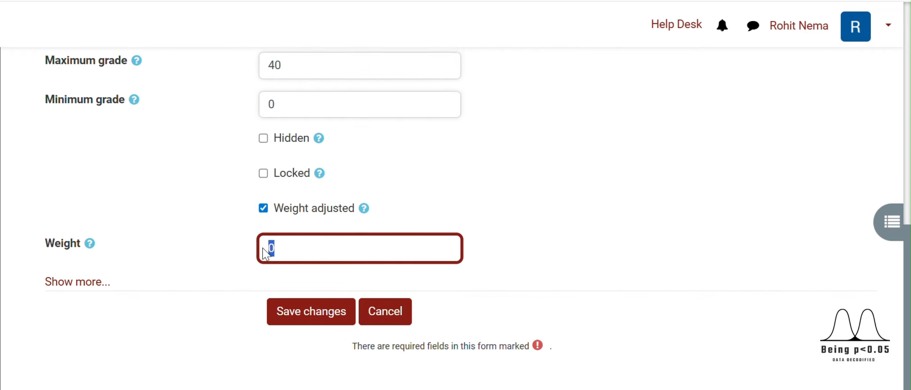
type("40")
left_click(576, 209)
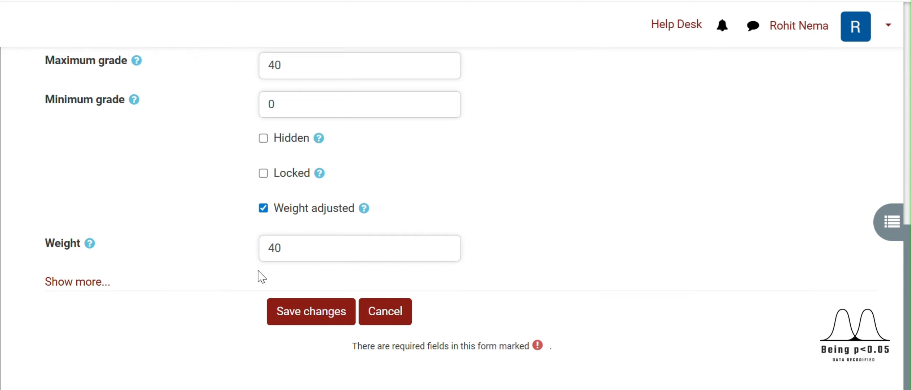
Step: Expand and review the remaining category total options, and save the new category
left_click(77, 283)
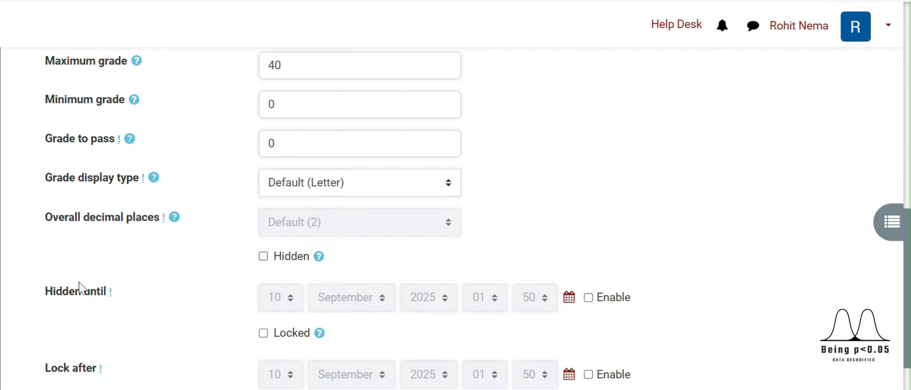
scroll(179, 230, "up", 4)
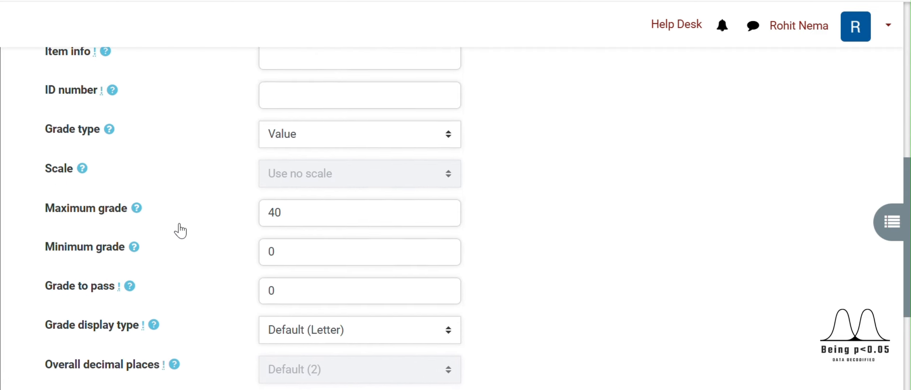
scroll(468, 329, "down", 2)
scroll(469, 329, "down", 5)
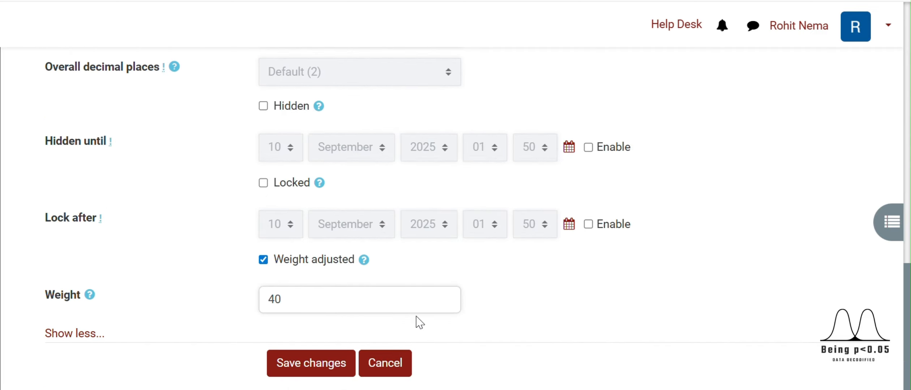
left_click(328, 373)
scroll(238, 315, "down", 2)
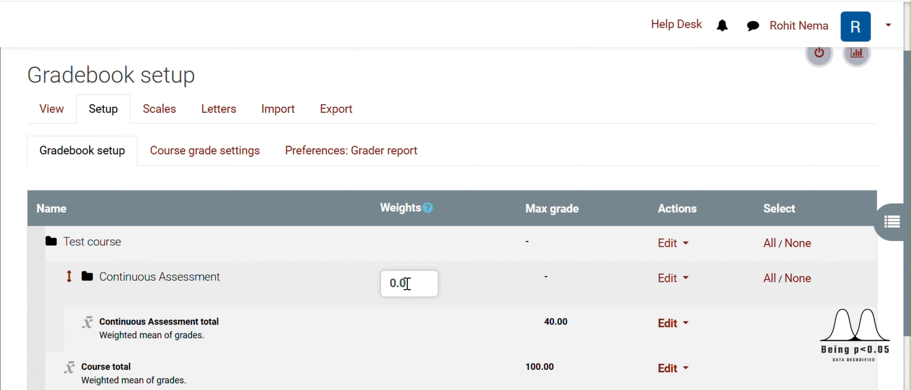
Step: Set the Continuous Assessment category's weight to 40 in the gradebook setup table and save the changes
left_click_drag(407, 284, 351, 293)
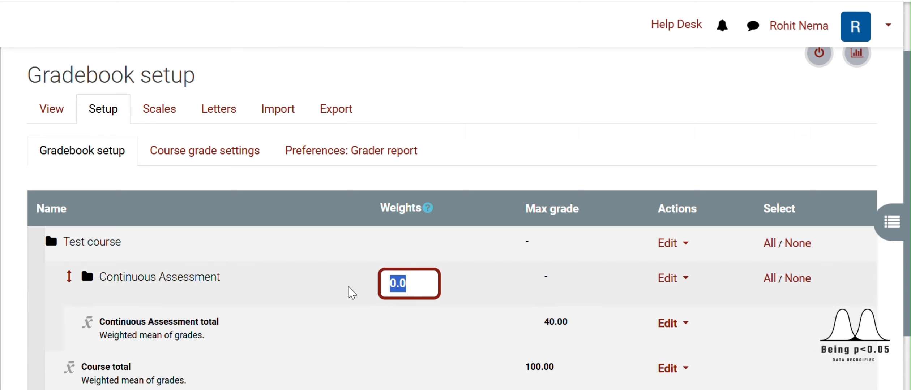
type("40")
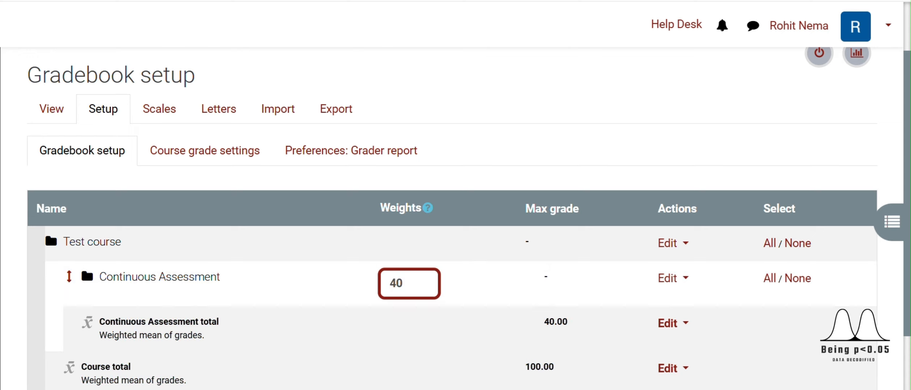
left_click(253, 388)
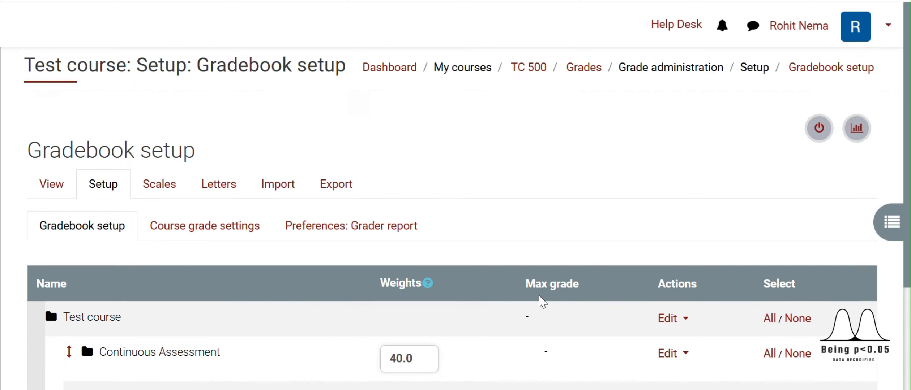
Step: Start a new grade category named Mid Term and expand its aggregation options
scroll(528, 318, "down", 2)
scroll(553, 273, "down", 2)
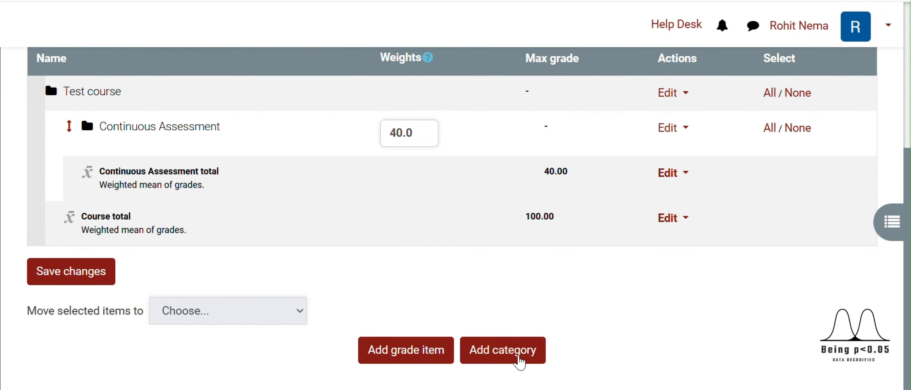
left_click(519, 362)
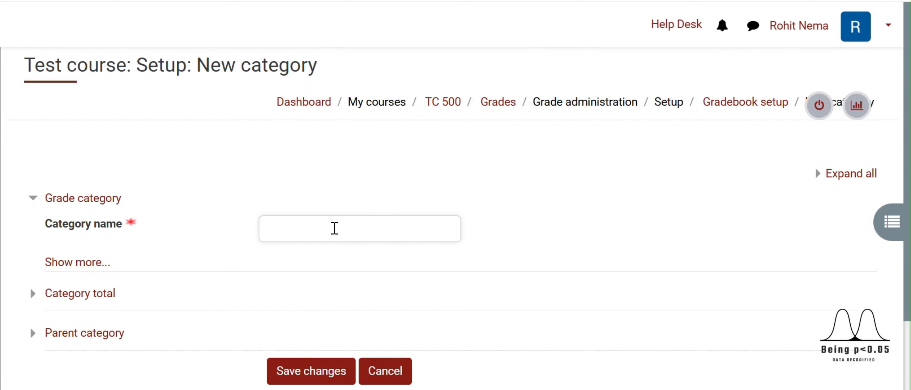
left_click(335, 230)
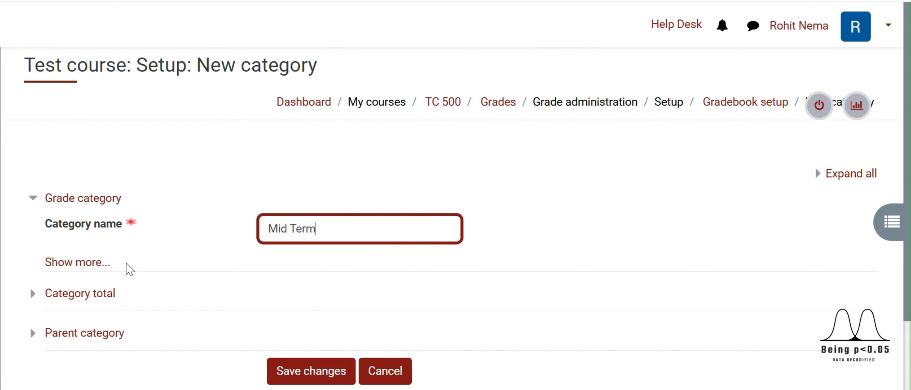
left_click(78, 264)
Step: Set the maximum grade of the Mid Term category total to 30
scroll(295, 285, "down", 4)
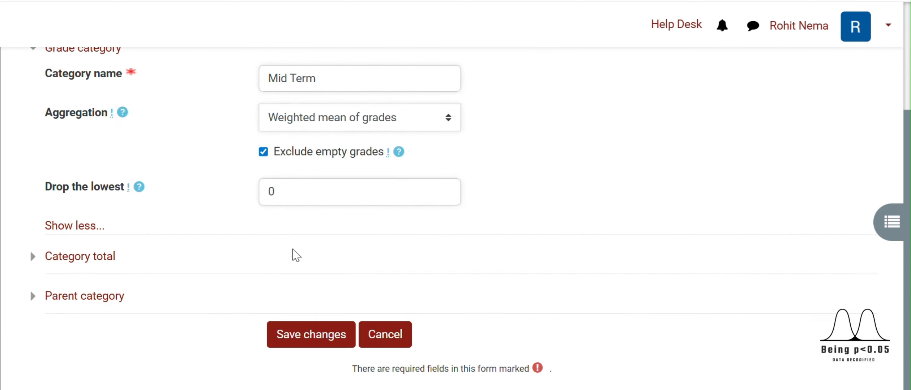
left_click(60, 260)
scroll(278, 304, "down", 4)
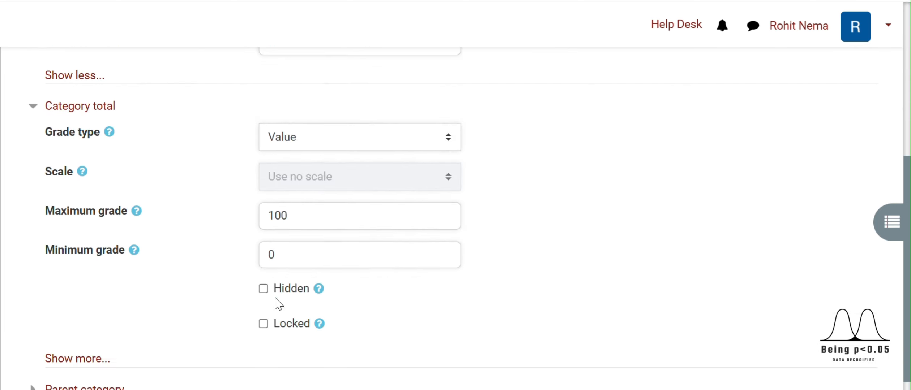
left_click_drag(320, 217, 255, 217)
type("30")
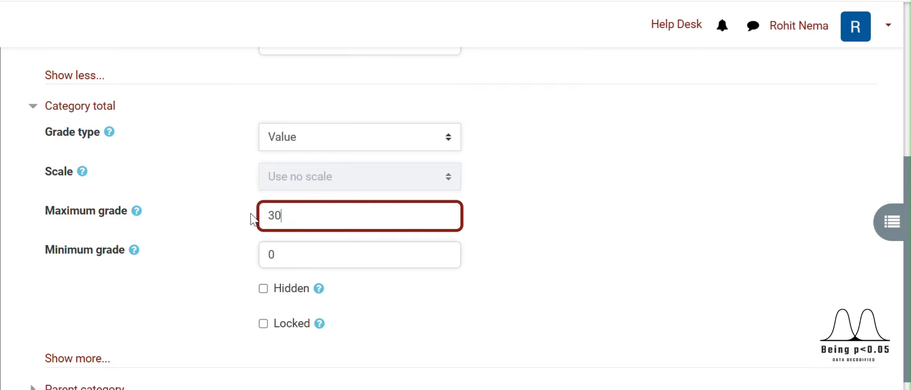
Step: Enable Weight adjusted in the Mid Term category's parent category settings and set the weight to 30
scroll(210, 289, "down", 2)
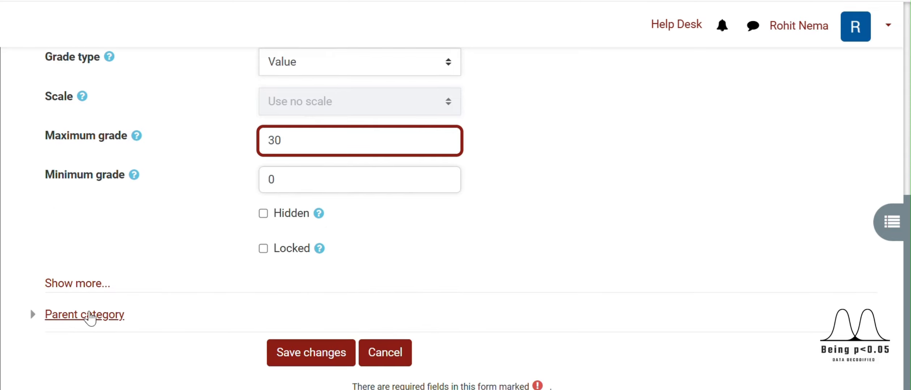
left_click(89, 315)
scroll(284, 317, "down", 2)
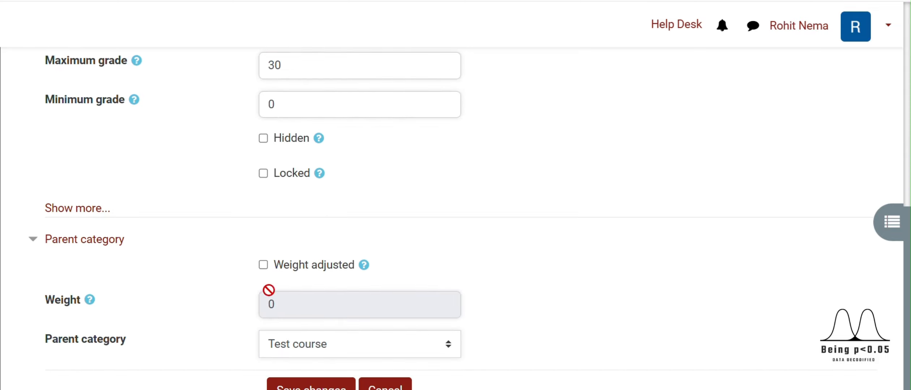
left_click(264, 266)
key("Tab")
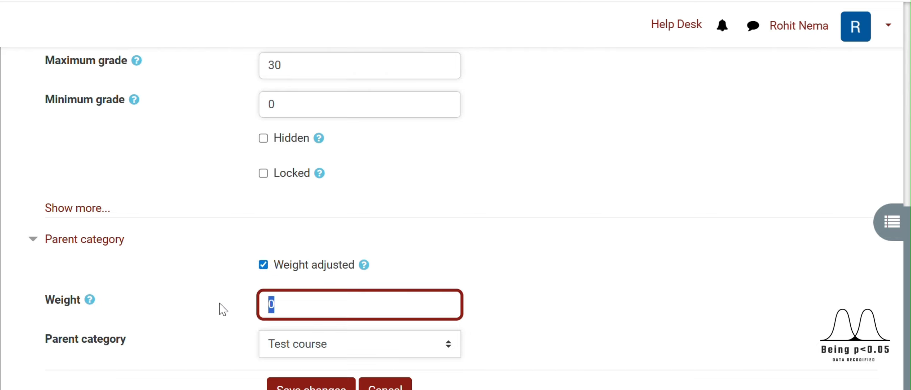
type("30")
scroll(228, 300, "down", 2)
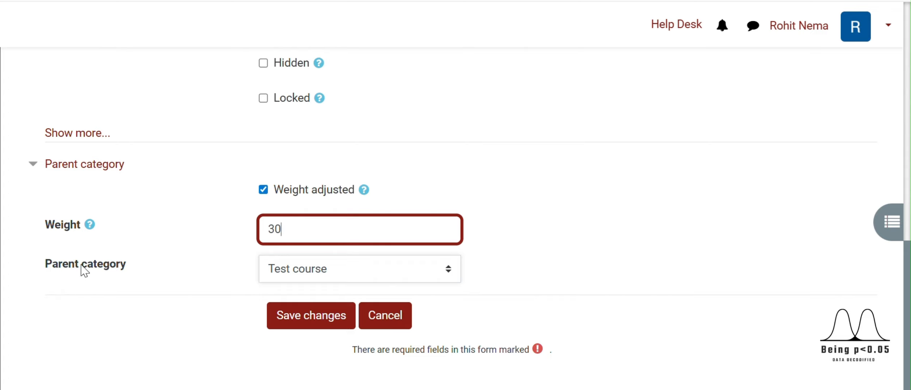
Step: Keep Test course as the parent category of Mid Term, check the form's settings and save the category
left_click(322, 279)
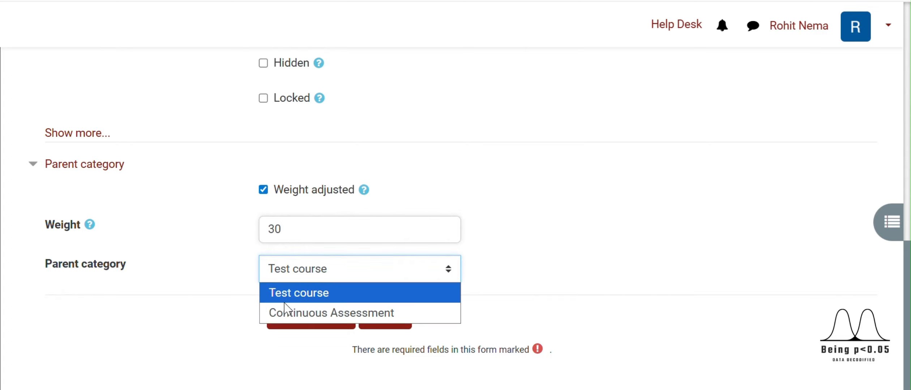
left_click(293, 296)
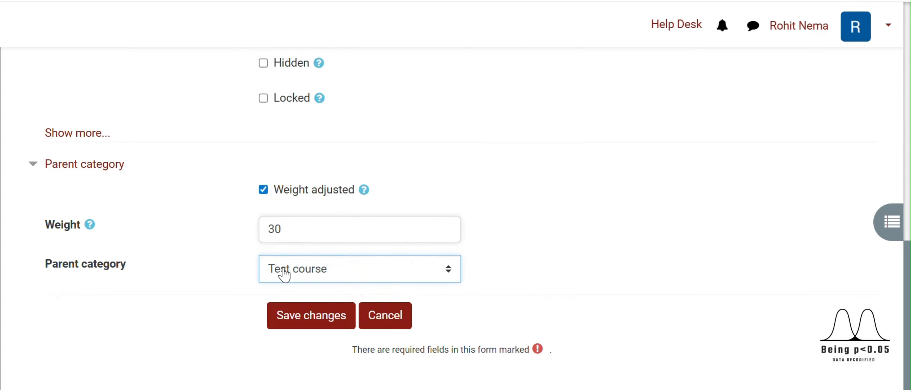
left_click(321, 273)
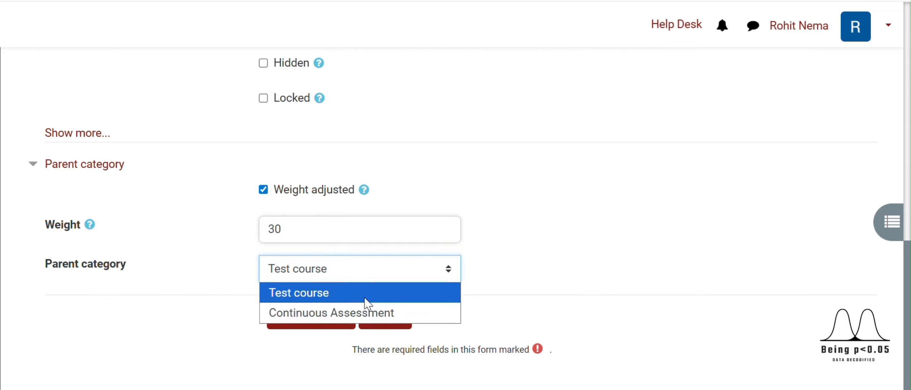
left_click(308, 294)
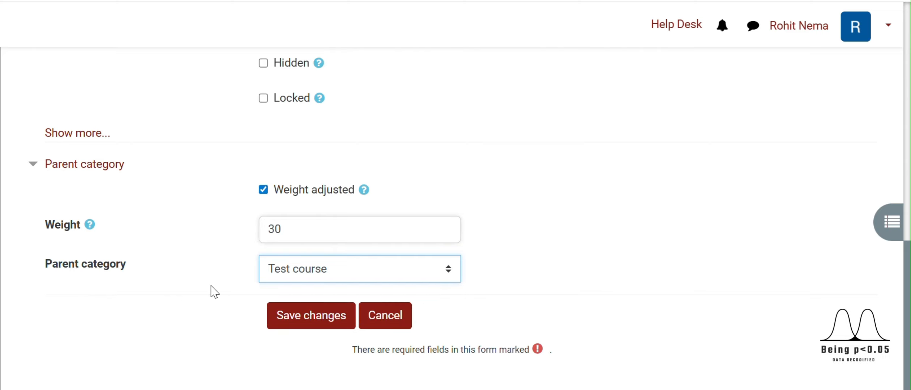
scroll(158, 223, "up", 5)
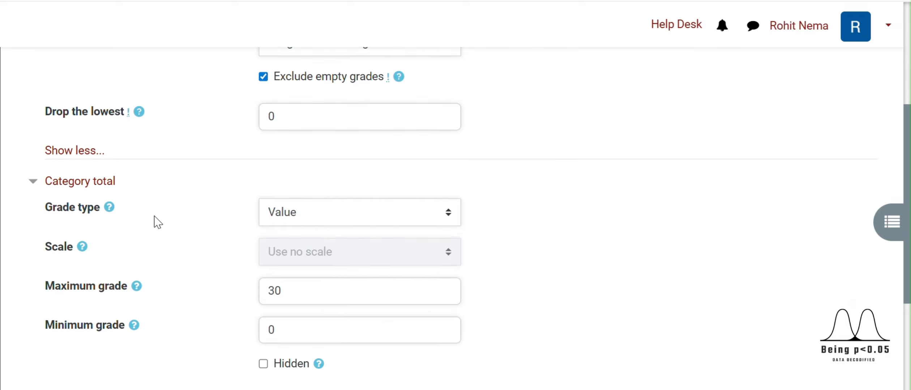
scroll(158, 222, "up", 5)
scroll(156, 273, "down", 10)
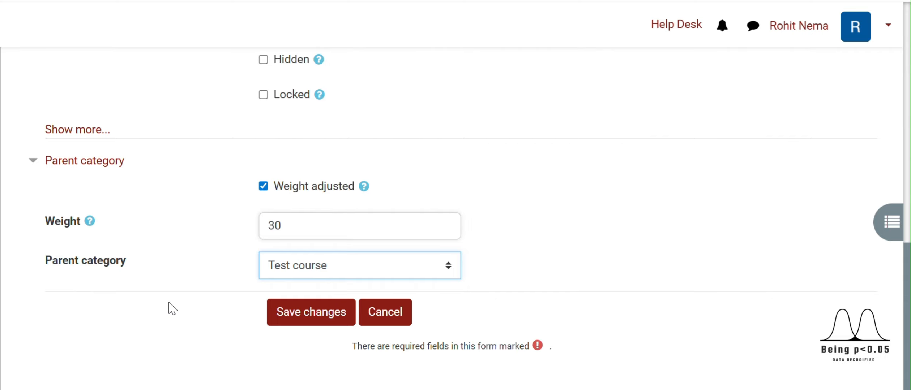
left_click(308, 316)
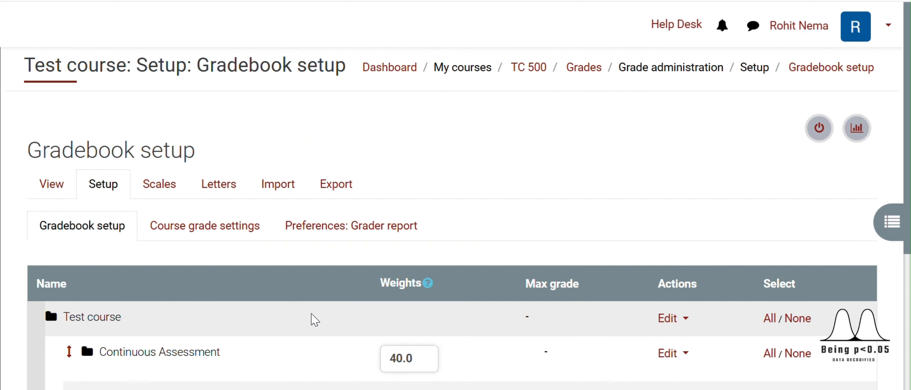
Step: Set the Mid Term category's weight to 30 in the gradebook setup table and save the changes
scroll(312, 314, "down", 4)
double_click(425, 294)
type("30")
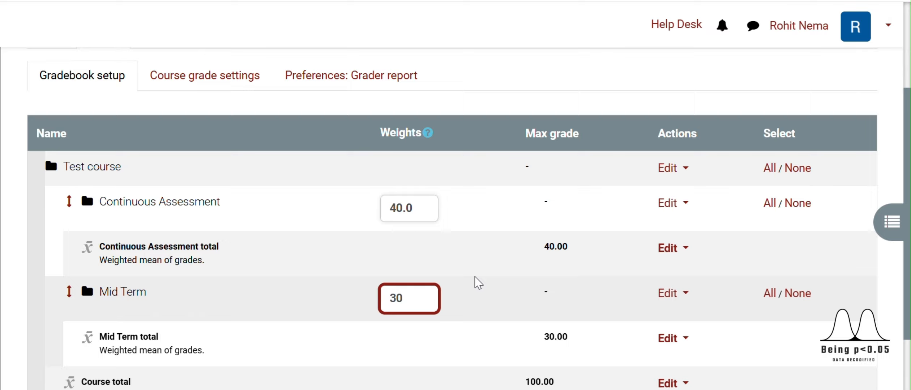
scroll(491, 282, "down", 4)
left_click(102, 286)
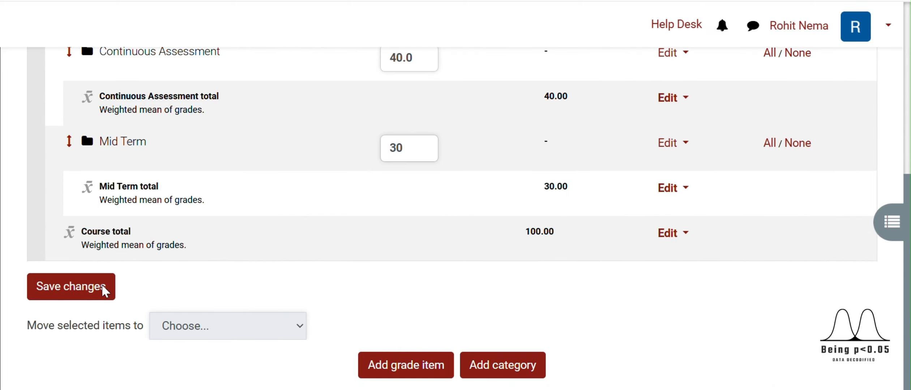
Step: Start another grade category named Final Term and expand its aggregation options
scroll(383, 320, "down", 5)
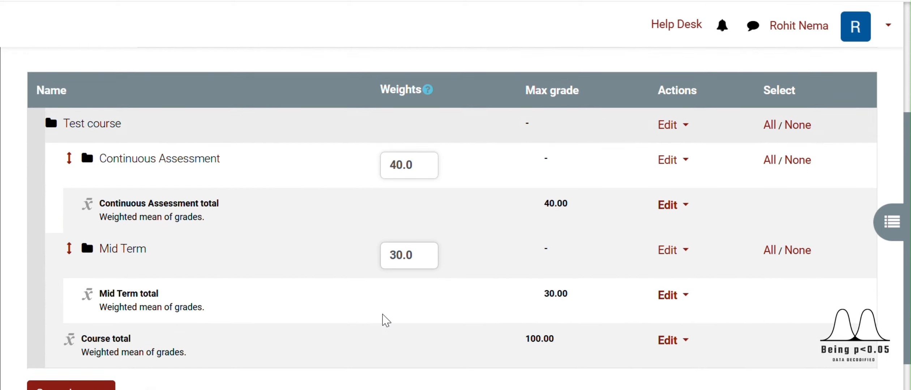
scroll(517, 347, "down", 3)
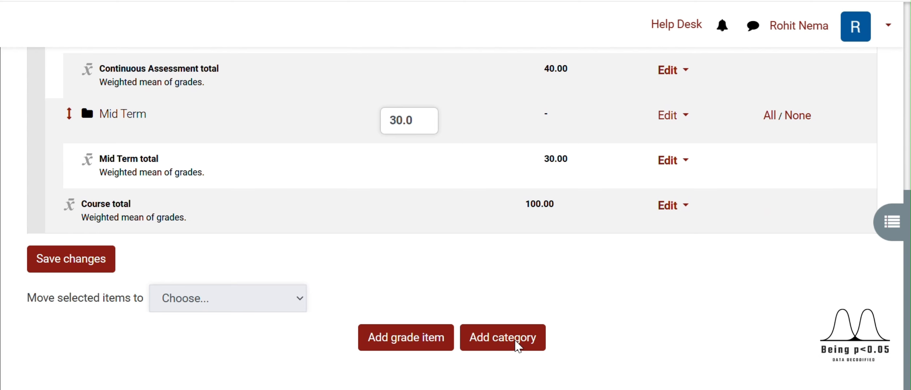
left_click(518, 347)
left_click(312, 227)
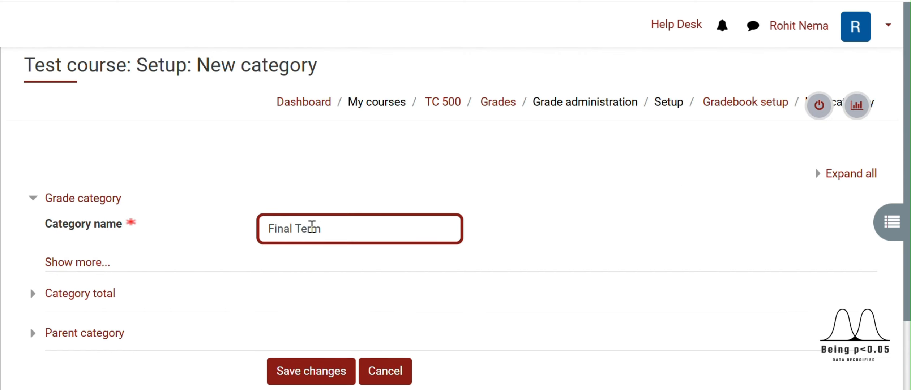
left_click(105, 263)
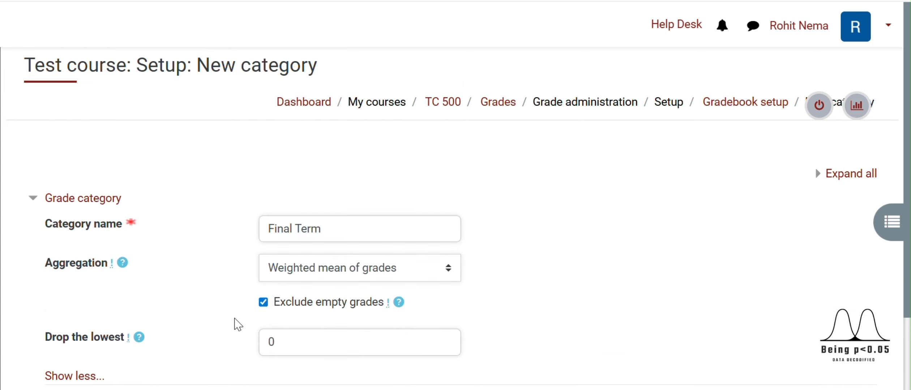
Step: Set the maximum grade of the Final Term category total to 30
scroll(315, 221, "down", 4)
left_click(55, 260)
scroll(163, 270, "down", 4)
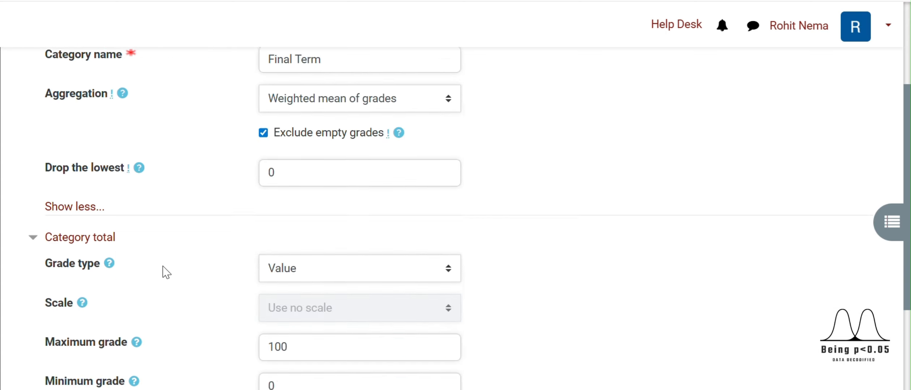
left_click_drag(313, 216, 258, 219)
type("30")
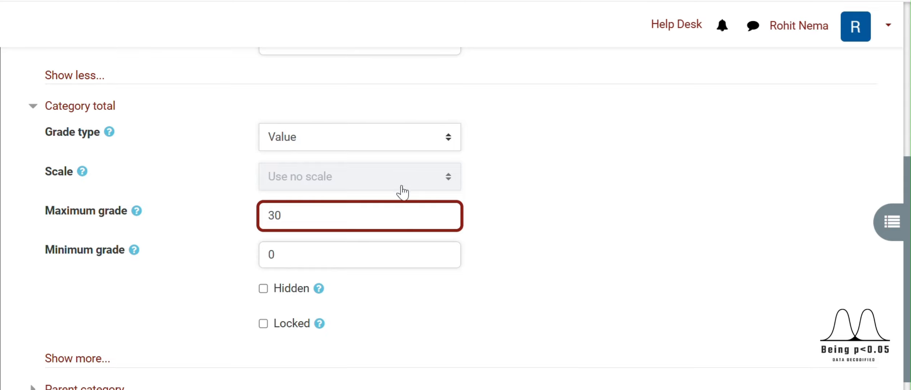
Step: Enable Weight adjusted for the Final Term category under Test course, set its weight to 30 and save the category
scroll(299, 250, "down", 3)
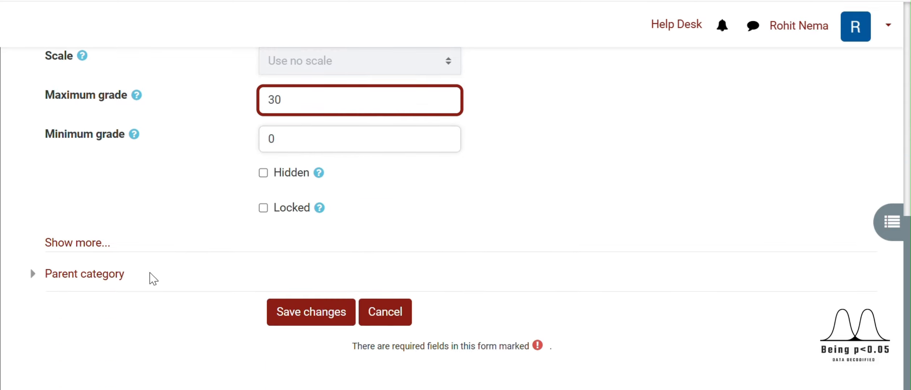
left_click(83, 247)
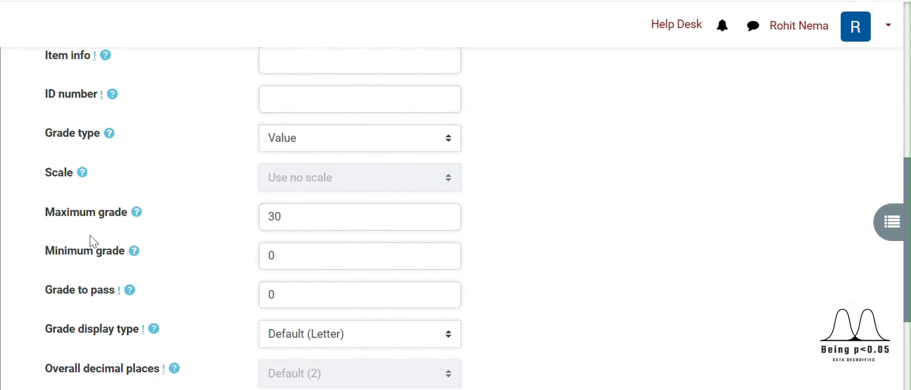
scroll(90, 240, "down", 8)
left_click(85, 291)
scroll(148, 293, "down", 3)
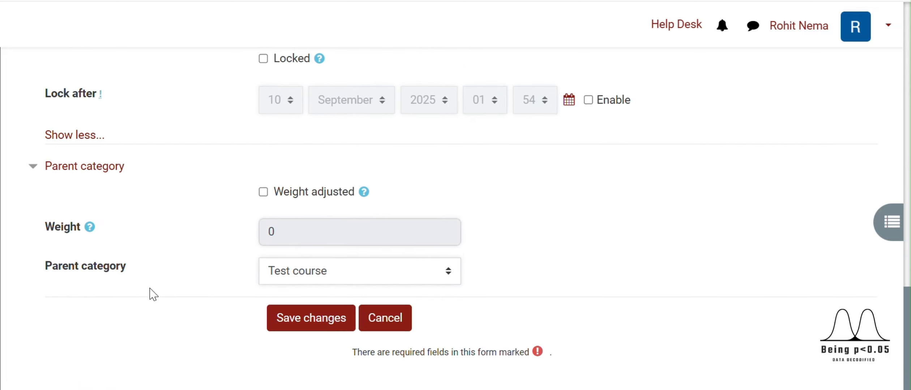
left_click(263, 186)
double_click(291, 218)
type("3")
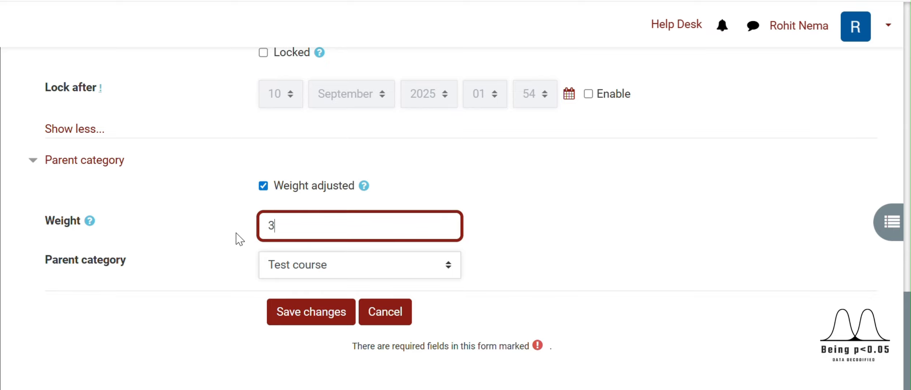
type("0")
left_click(326, 315)
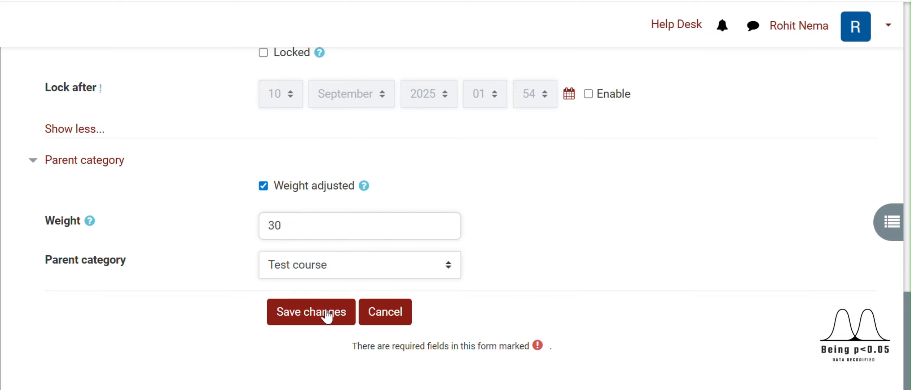
Step: Set the Final Term category's weight to 30 in the gradebook setup table and save the changes
scroll(325, 302, "down", 5)
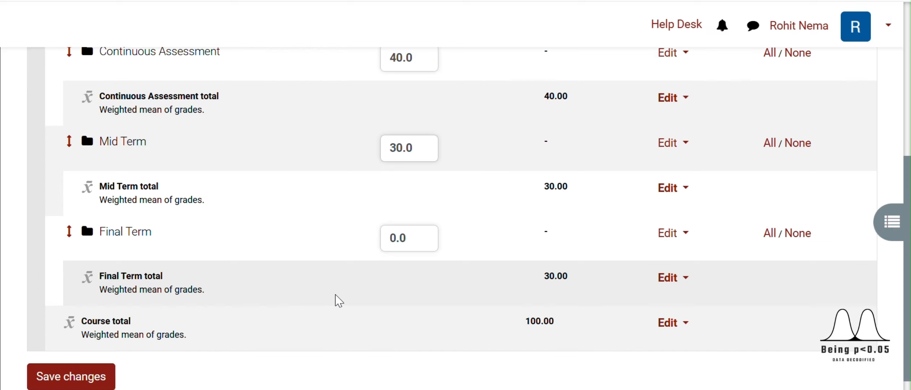
double_click(432, 239)
type("3")
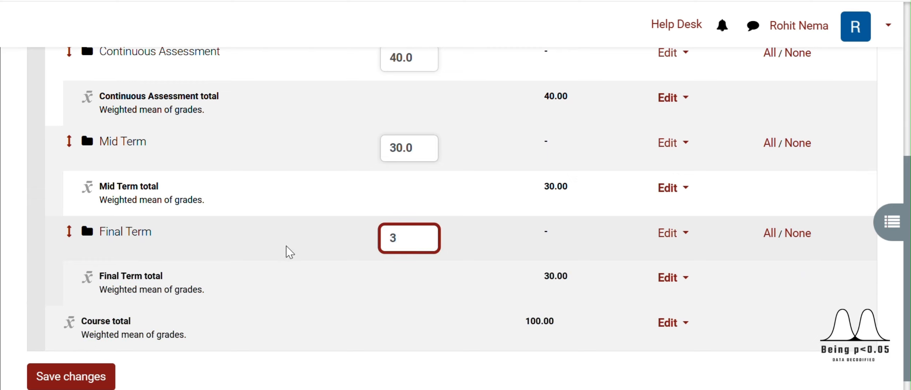
type("0")
left_click(91, 386)
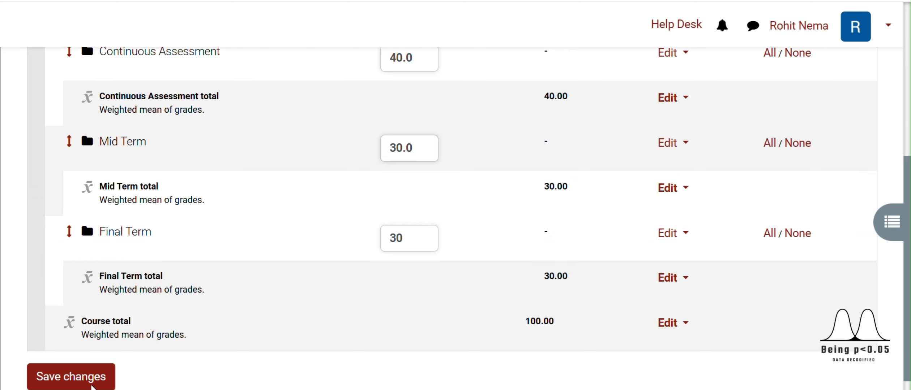
Step: Review the weights and maximum grades of all categories and the course total in the gradebook setup table
scroll(284, 339, "down", 4)
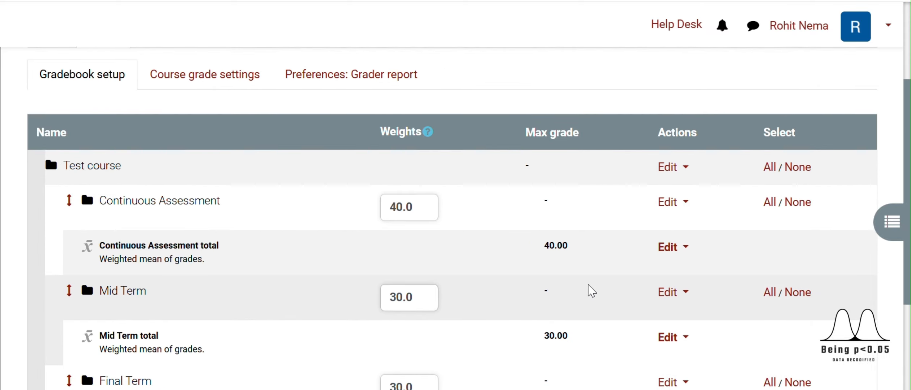
scroll(591, 291, "down", 3)
scroll(592, 291, "up", 3)
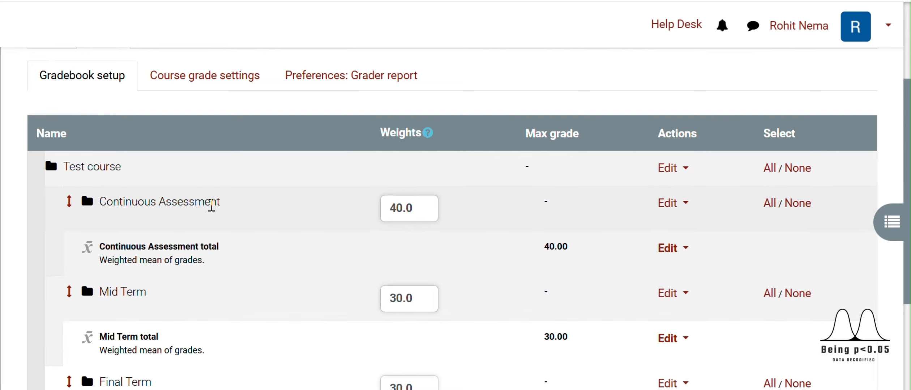
scroll(270, 260, "down", 3)
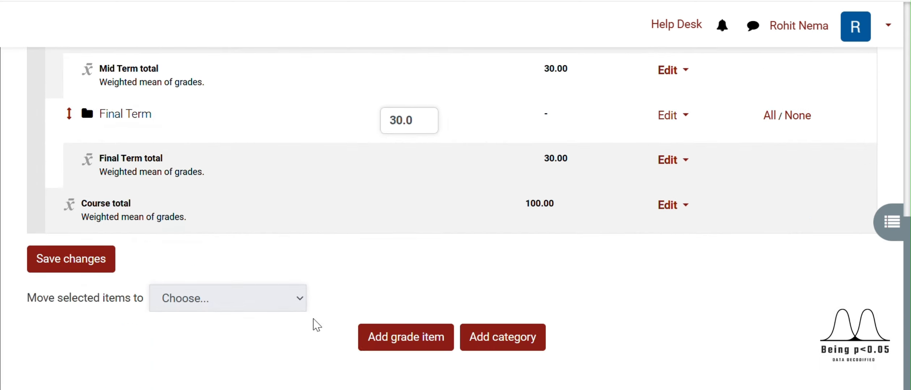
scroll(380, 248, "up", 2)
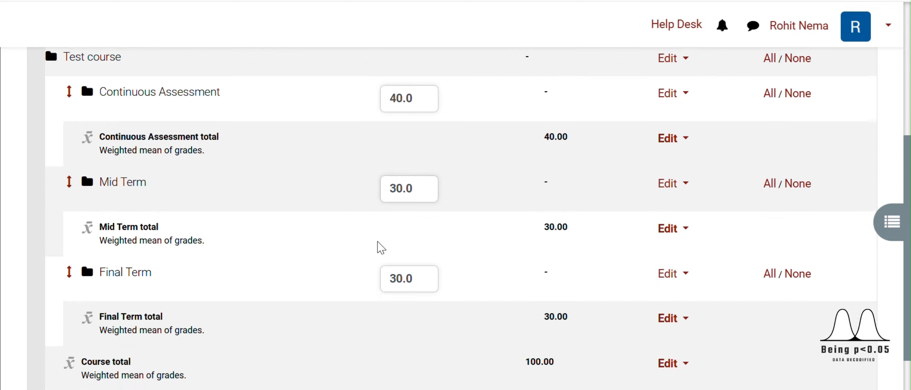
scroll(380, 247, "up", 1)
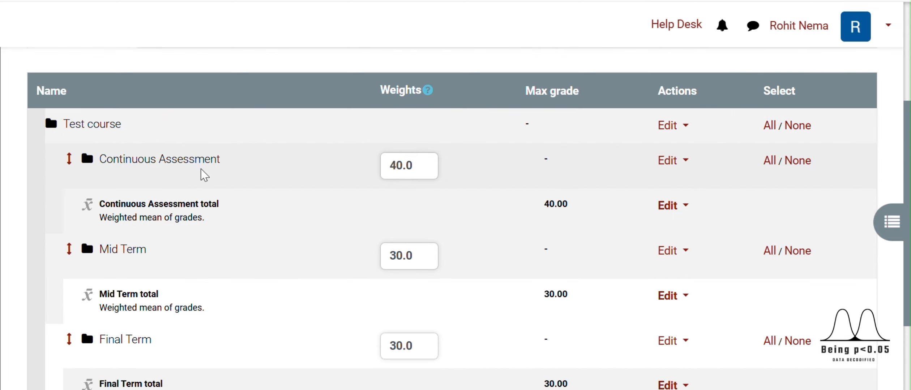
scroll(270, 242, "up", 3)
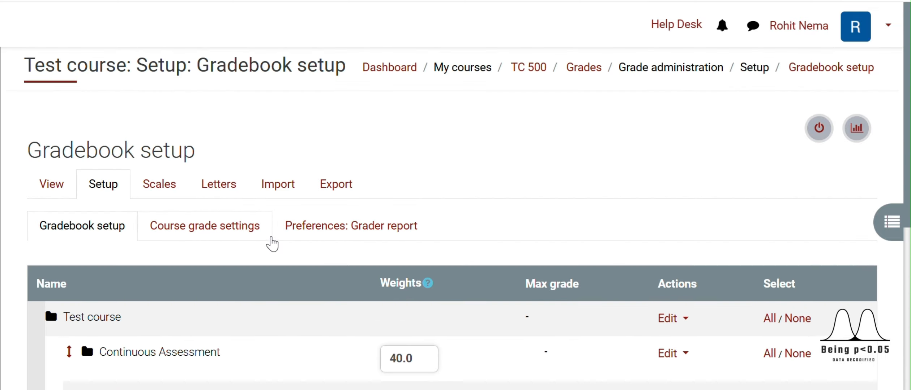
scroll(272, 244, "down", 2)
scroll(272, 238, "down", 1)
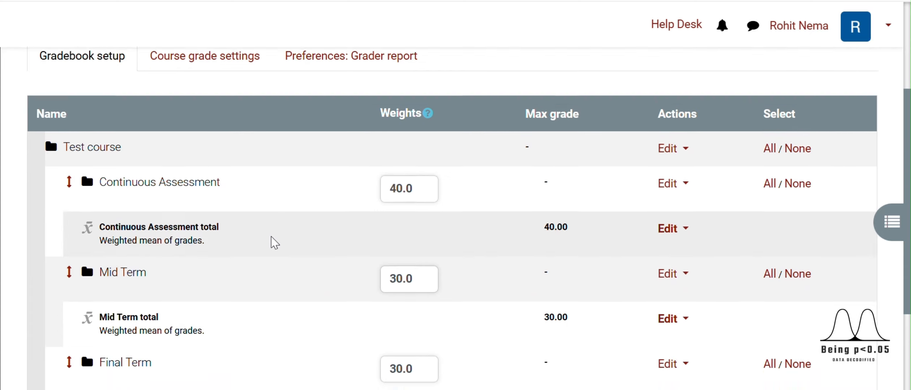